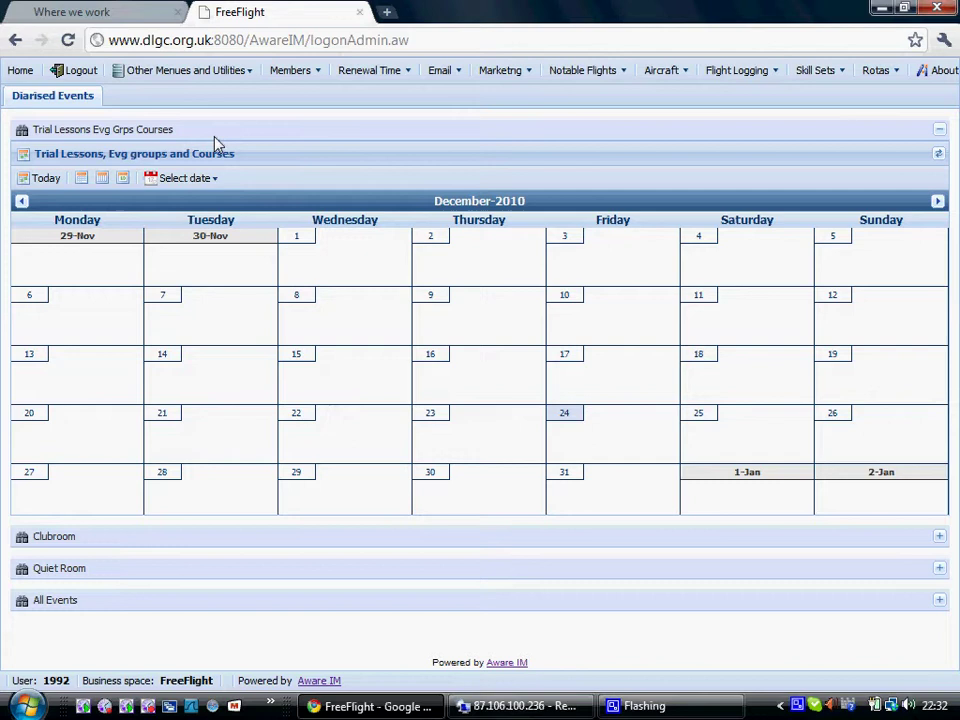
- Open Aerotow Setup to show the fees: 20.00 base to 1500 feet, 2.50 per extra 100 feet
click(180, 77)
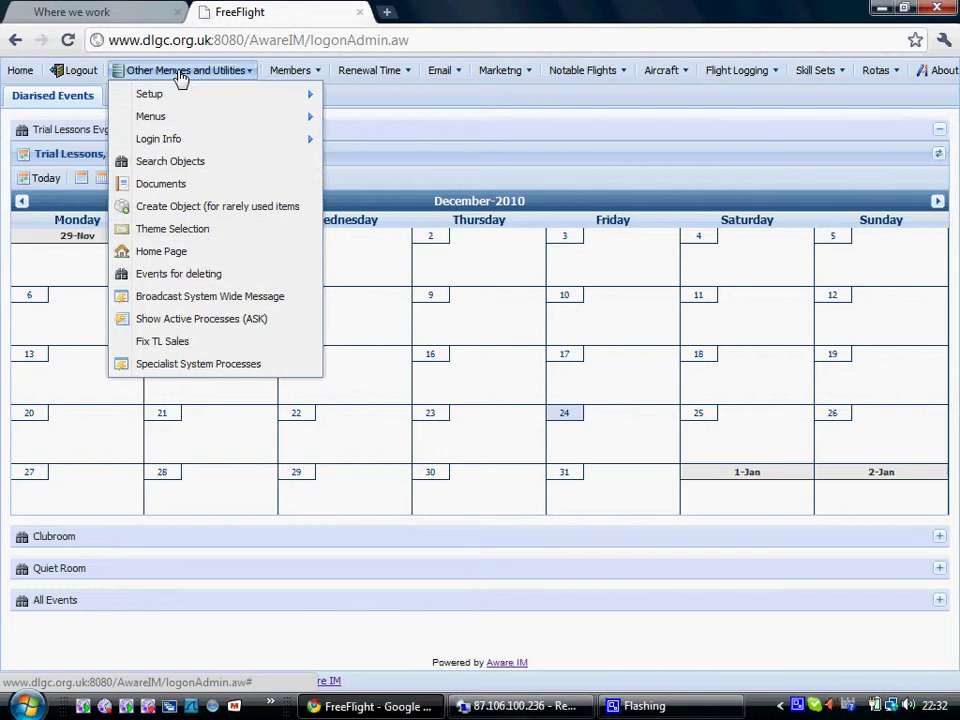
mouse_move(150, 95)
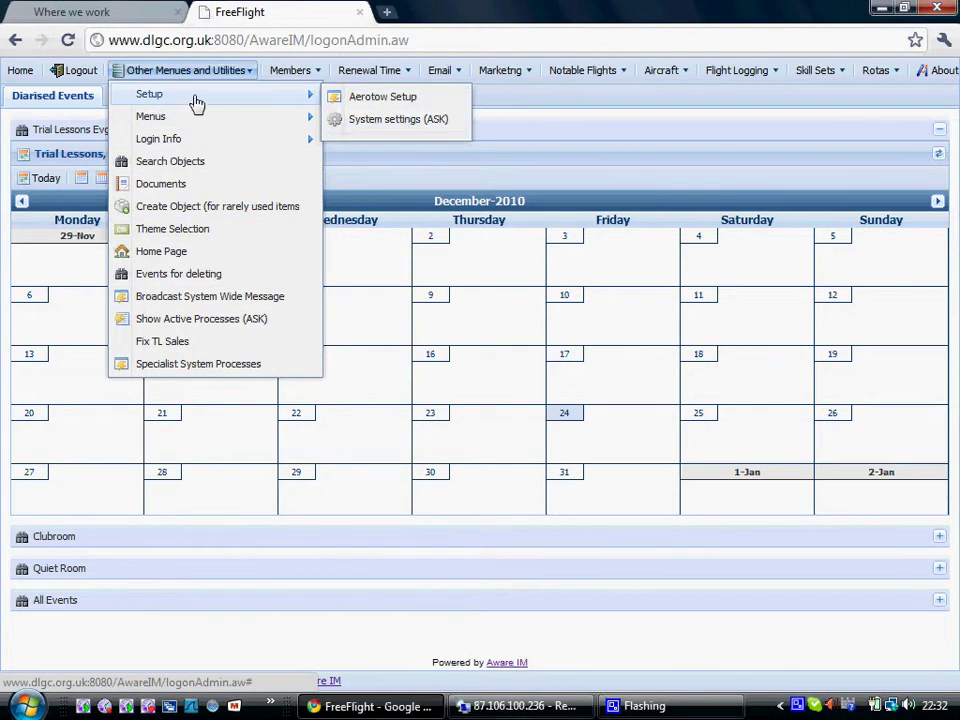
click(385, 100)
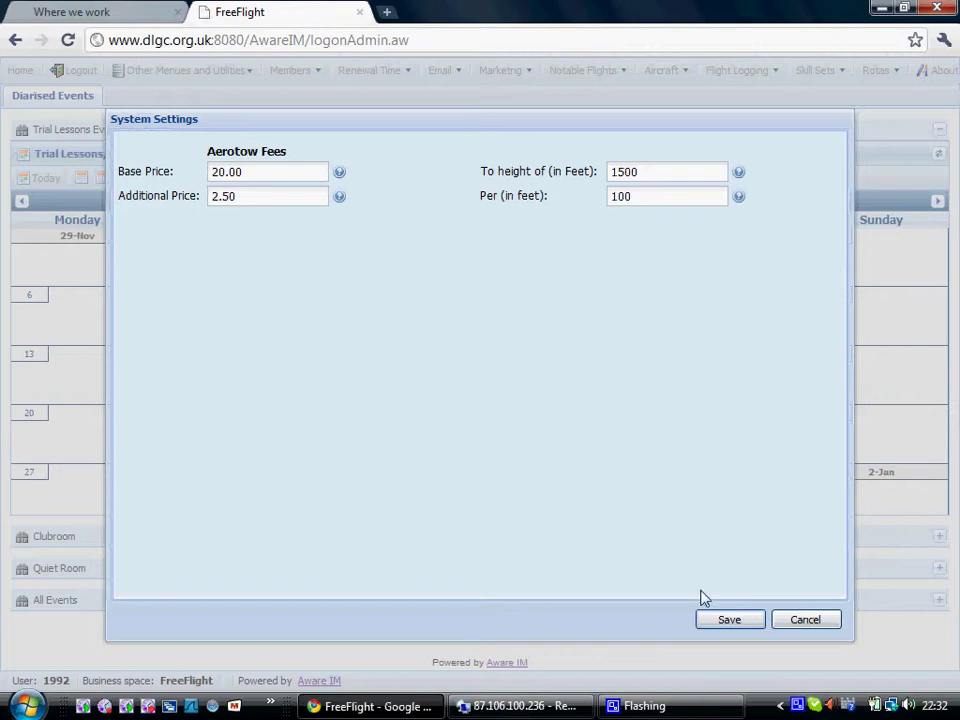
- Save the aerotow fees and start a new tug aircraft with ident G-BTUG
click(726, 628)
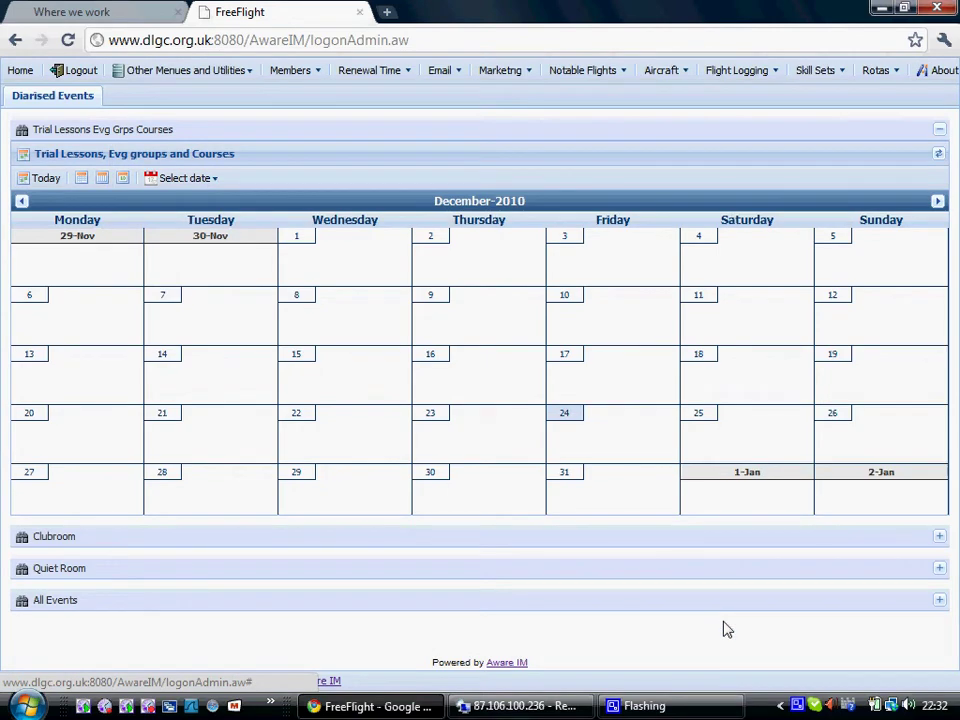
click(685, 75)
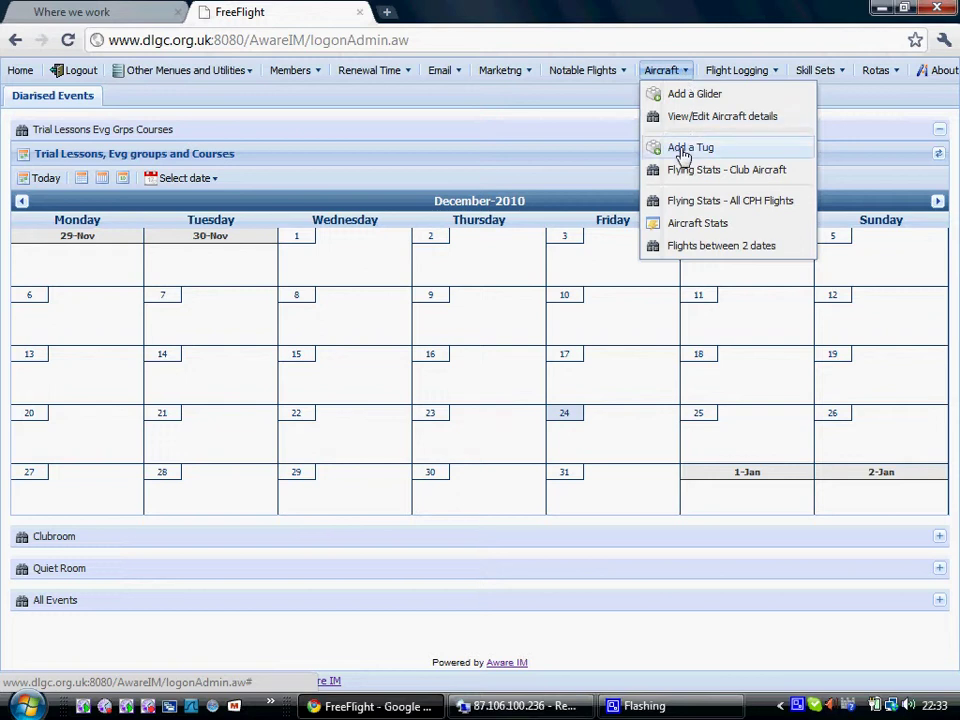
click(683, 157)
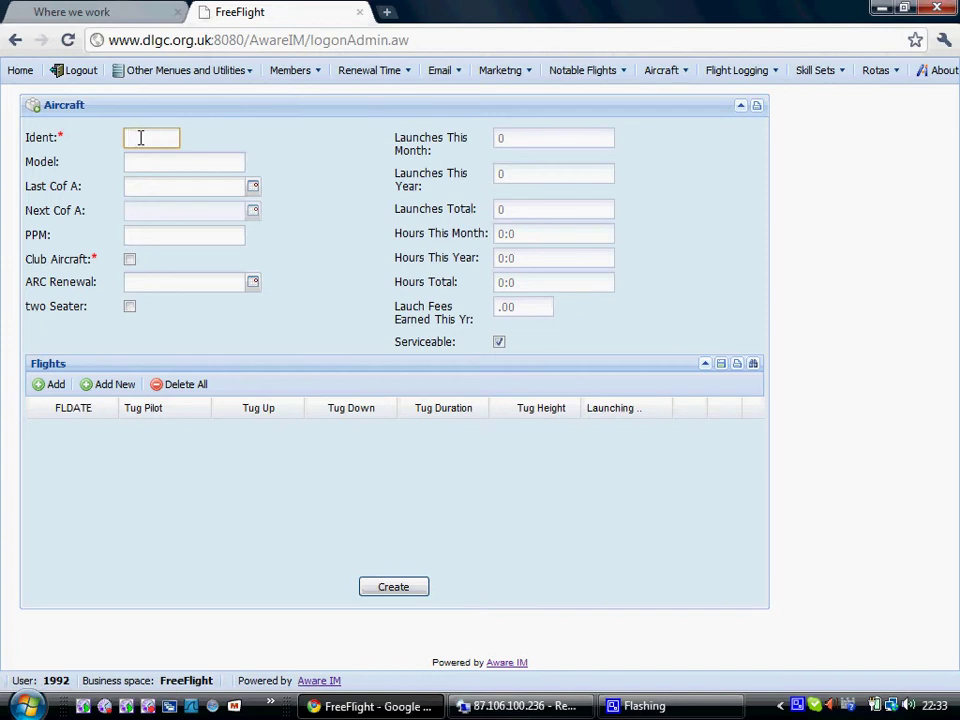
text(GG)
key(BackSpace)
text(-B)
text(TUG)
click(141, 138)
text(B)
- Give the tug model Pawnee, mark it as a club aircraft, and create it
click(153, 164)
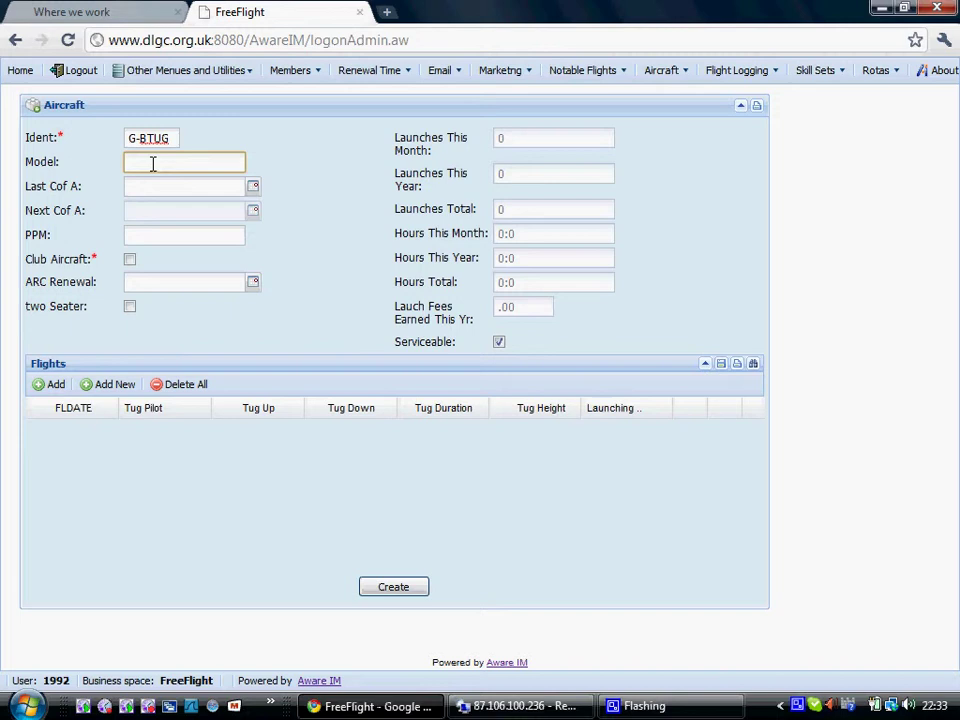
text(Pa)
text(wnee)
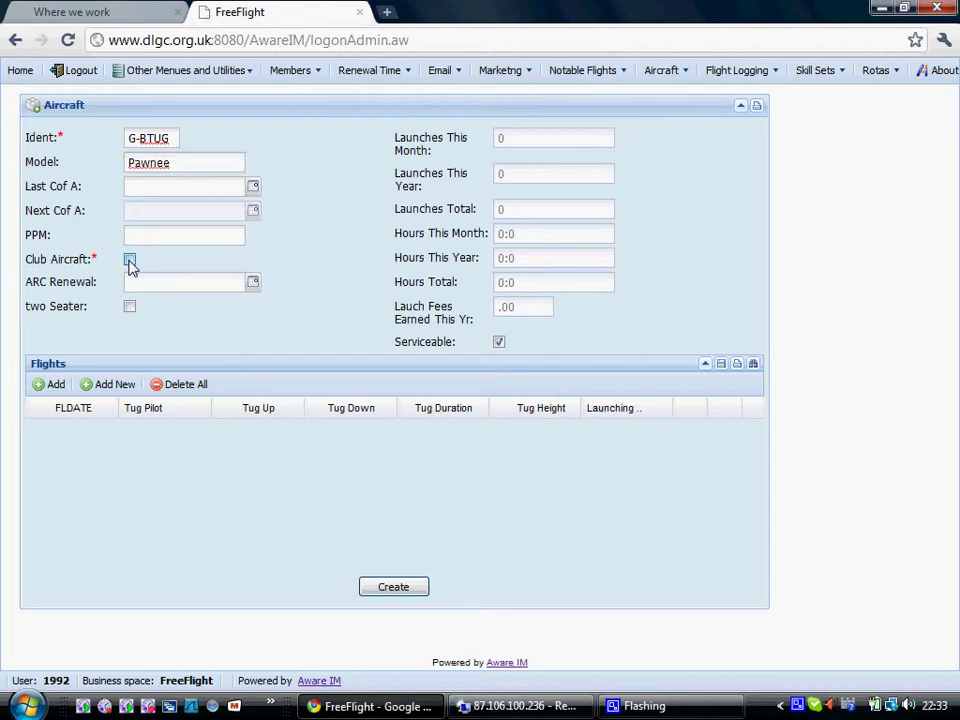
click(130, 260)
click(392, 590)
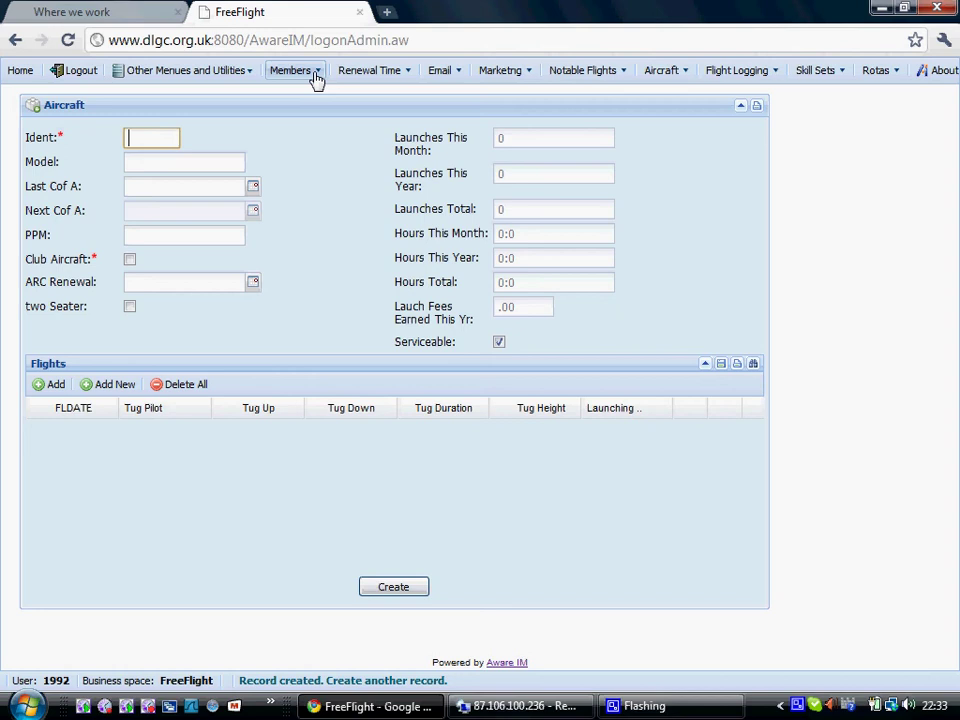
- Search current members by the member's surname, limited to active members
click(316, 78)
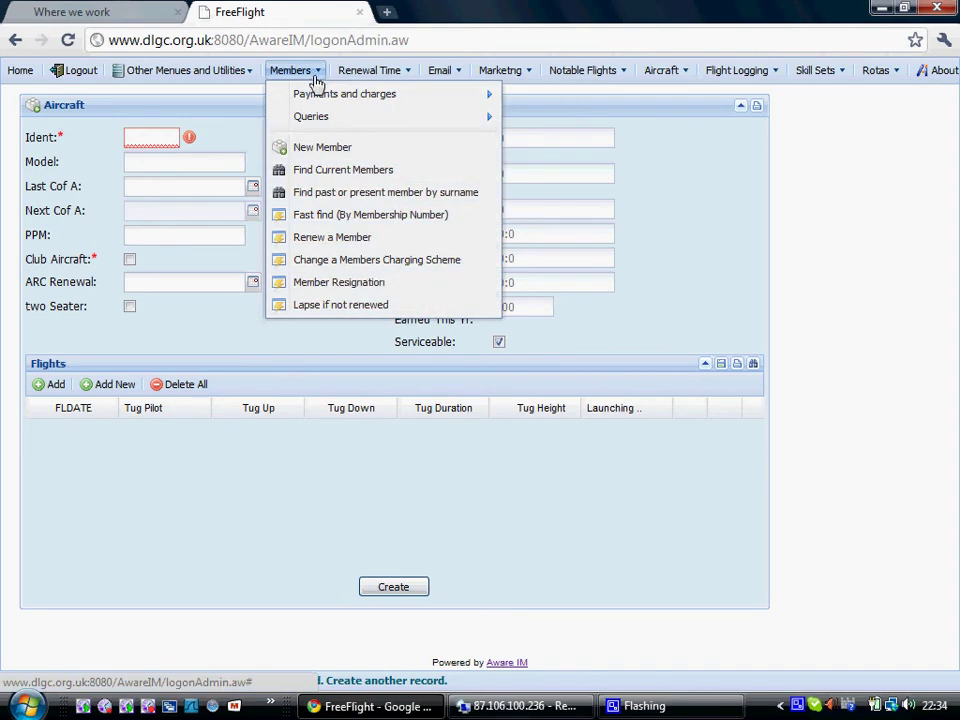
click(322, 172)
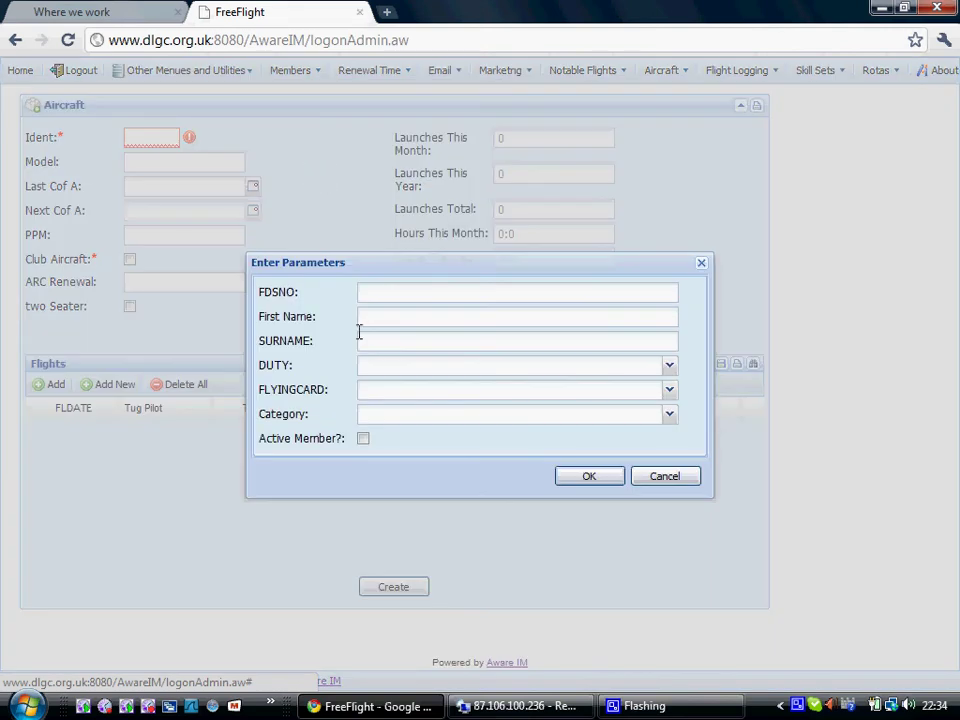
click(372, 340)
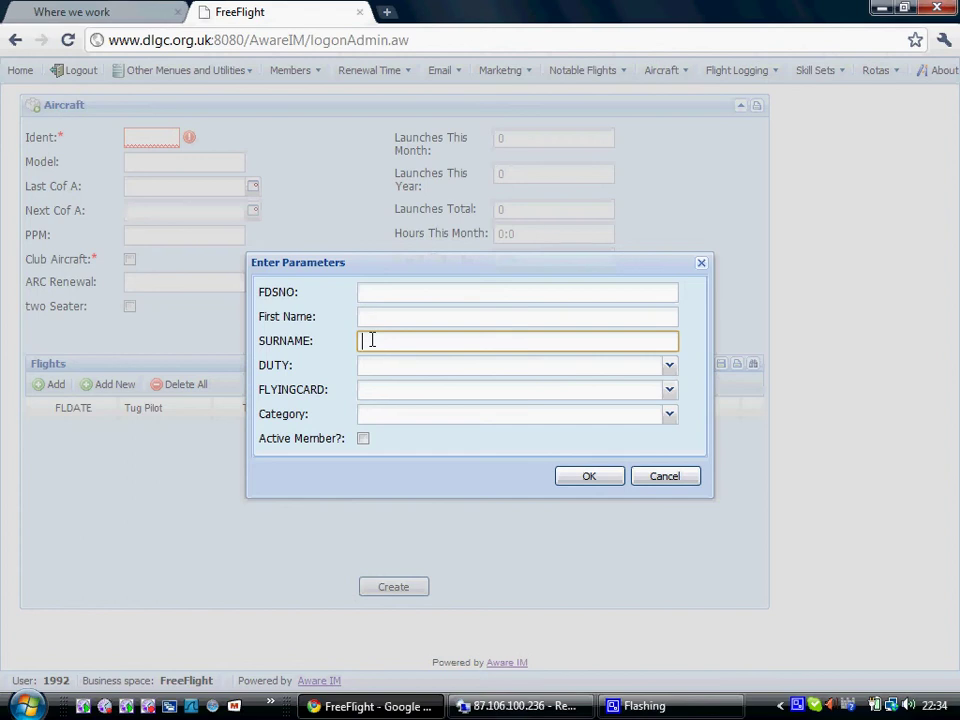
text(Mart)
text(in)
click(364, 439)
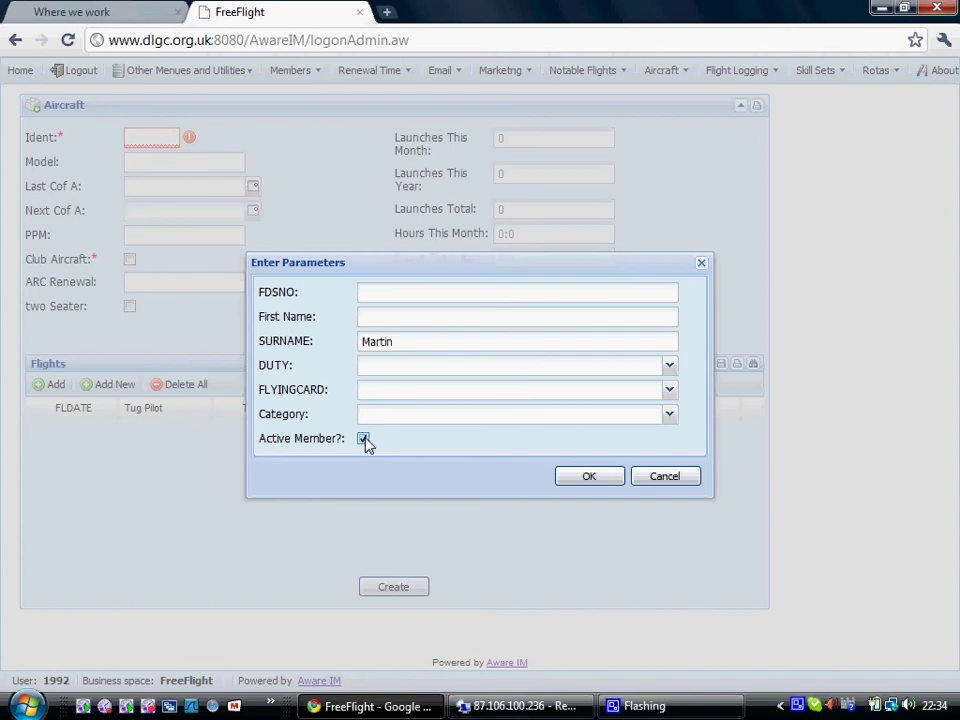
click(589, 478)
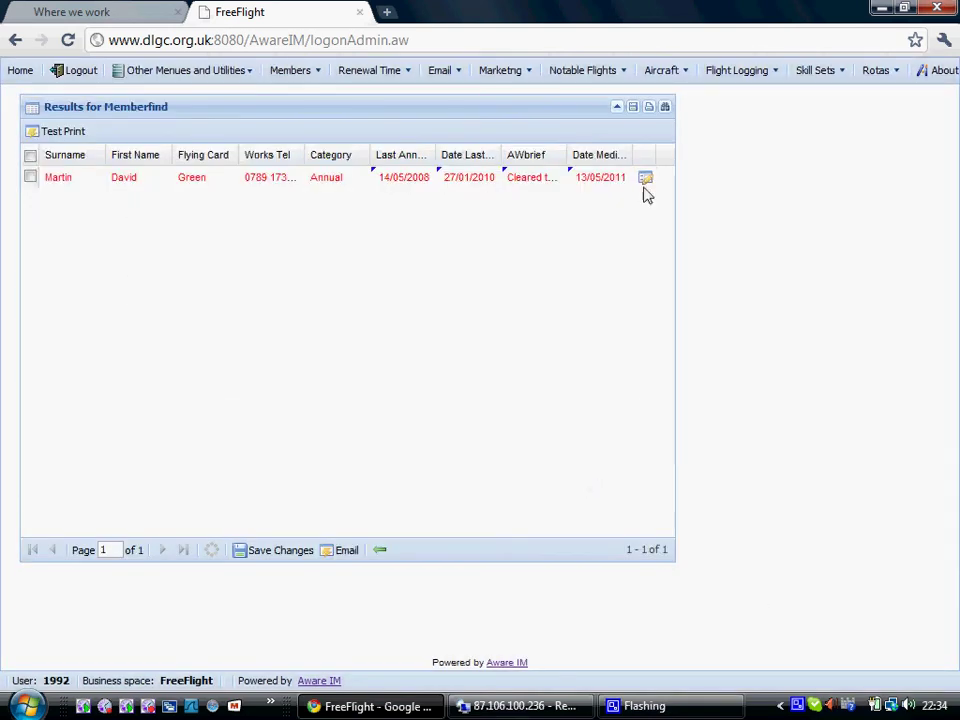
- Open the found member's record, tick Tug Pilot under Flying details, and save
click(645, 181)
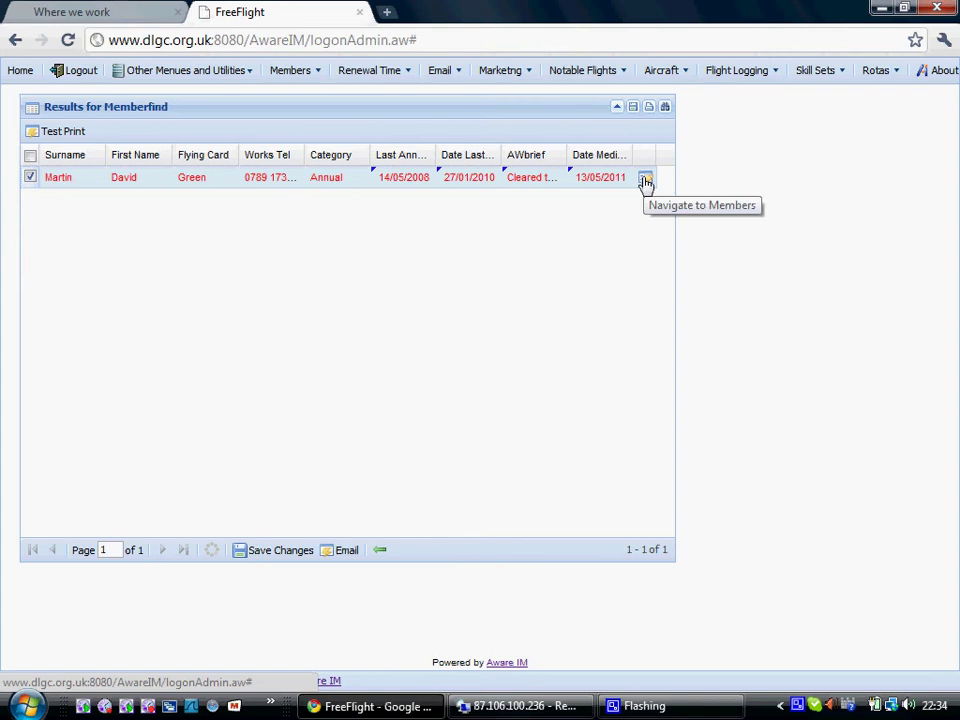
click(645, 181)
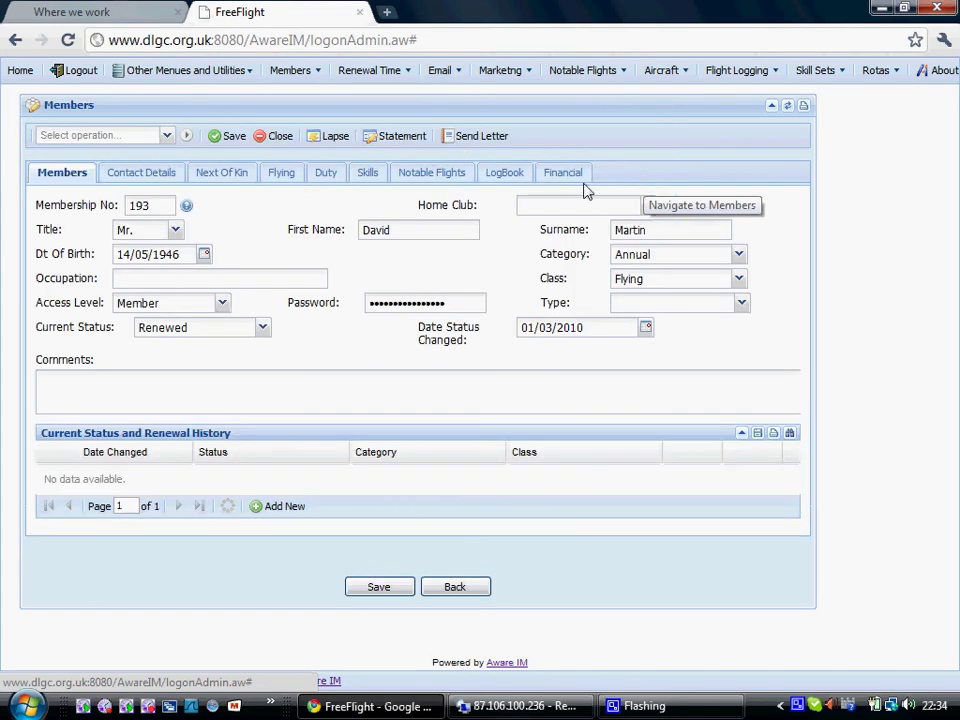
click(284, 180)
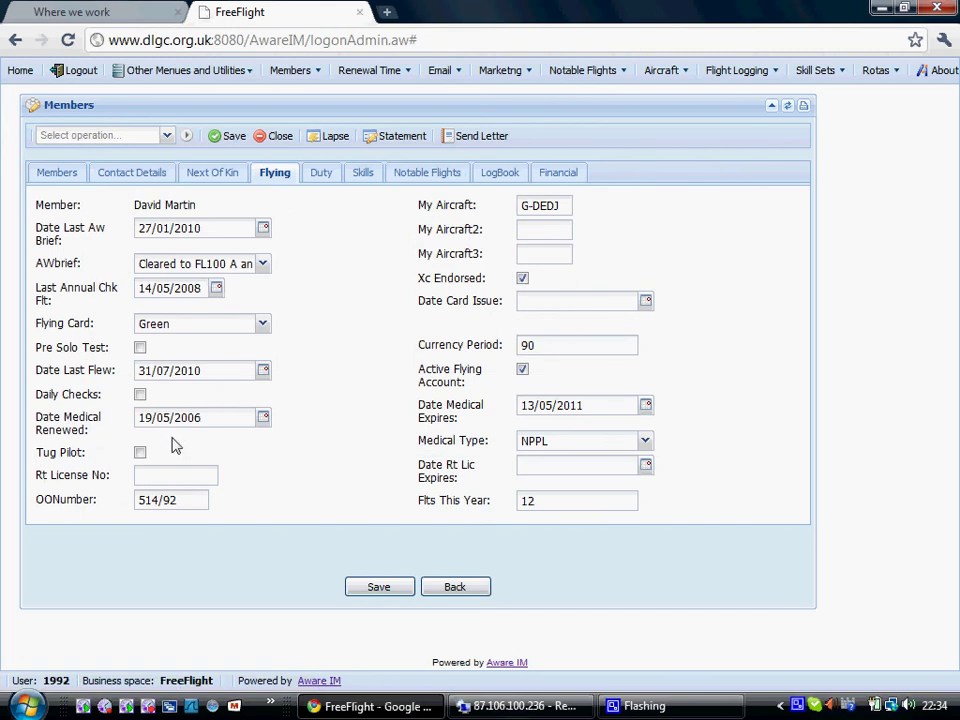
click(140, 455)
click(380, 590)
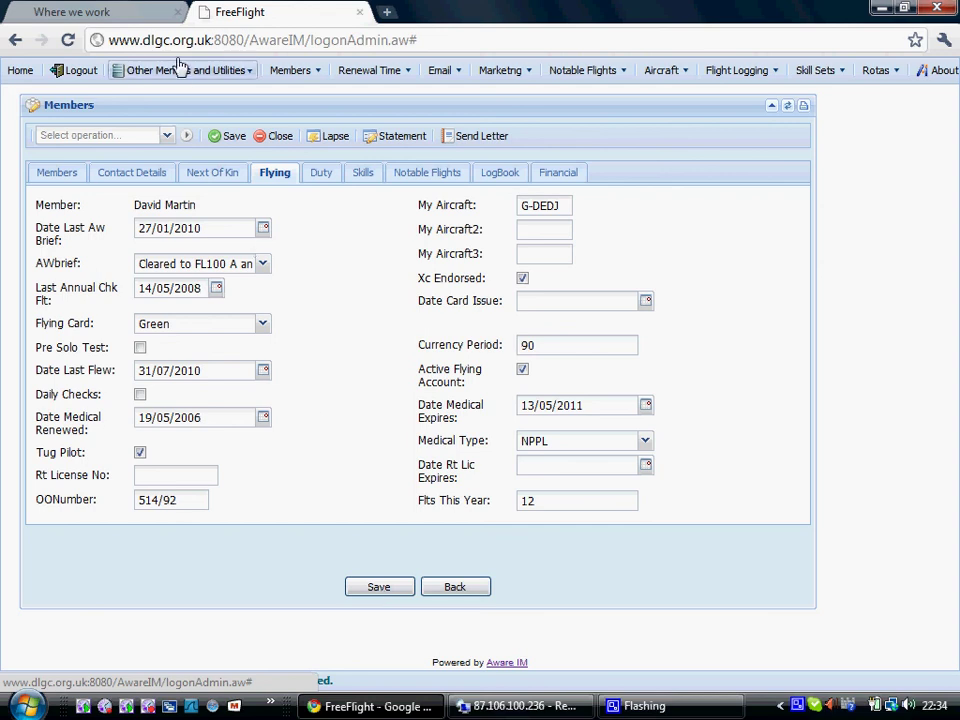
click(177, 78)
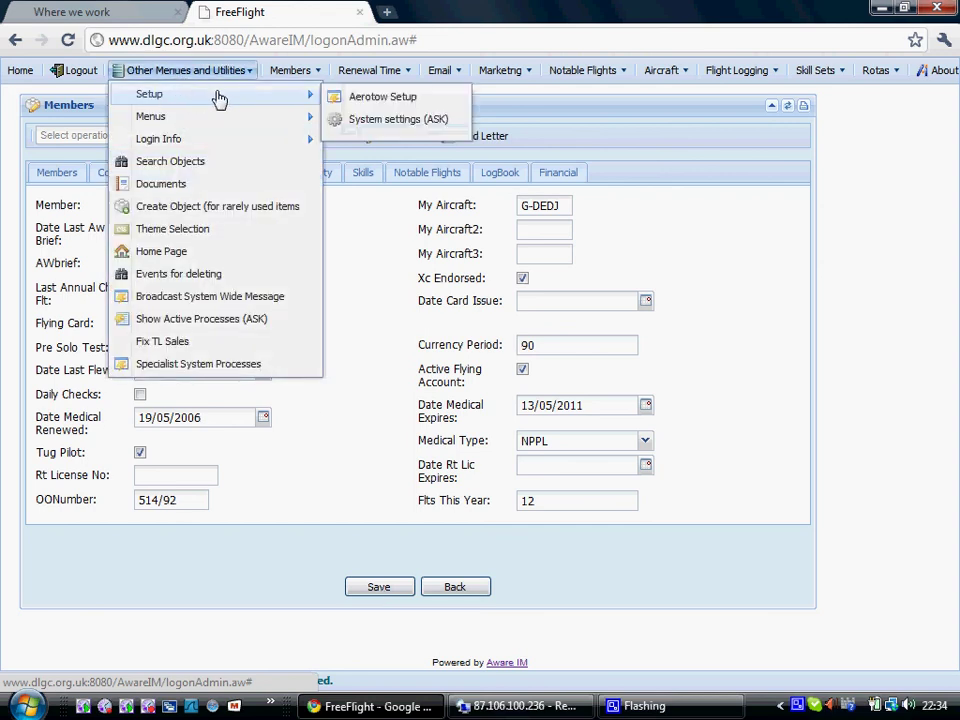
mouse_move(439, 72)
mouse_move(185, 70)
mouse_move(150, 94)
click(366, 108)
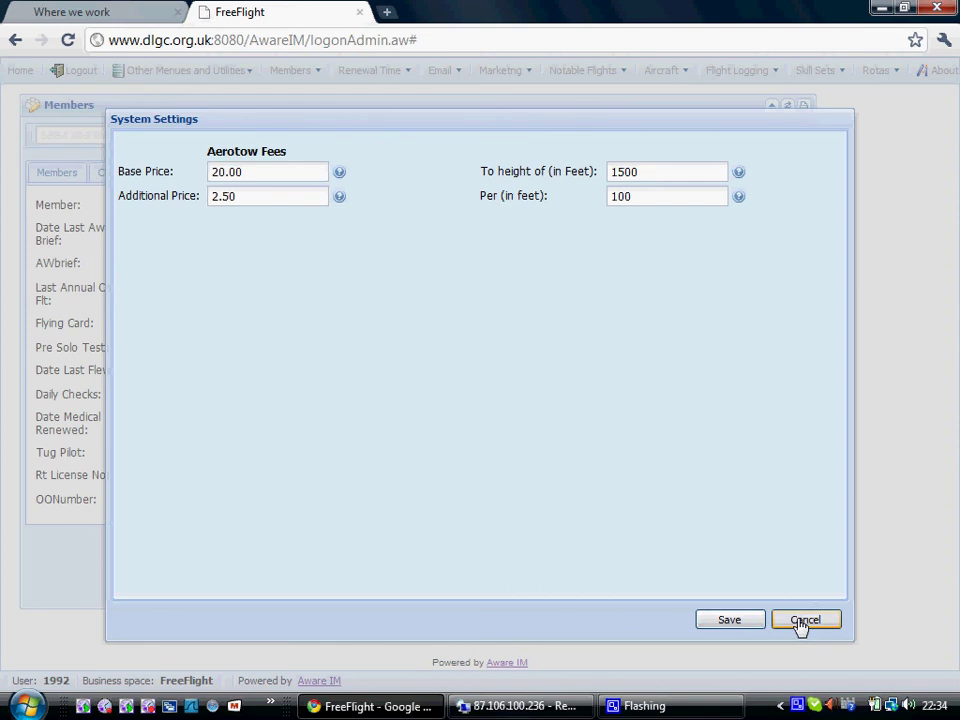
click(800, 622)
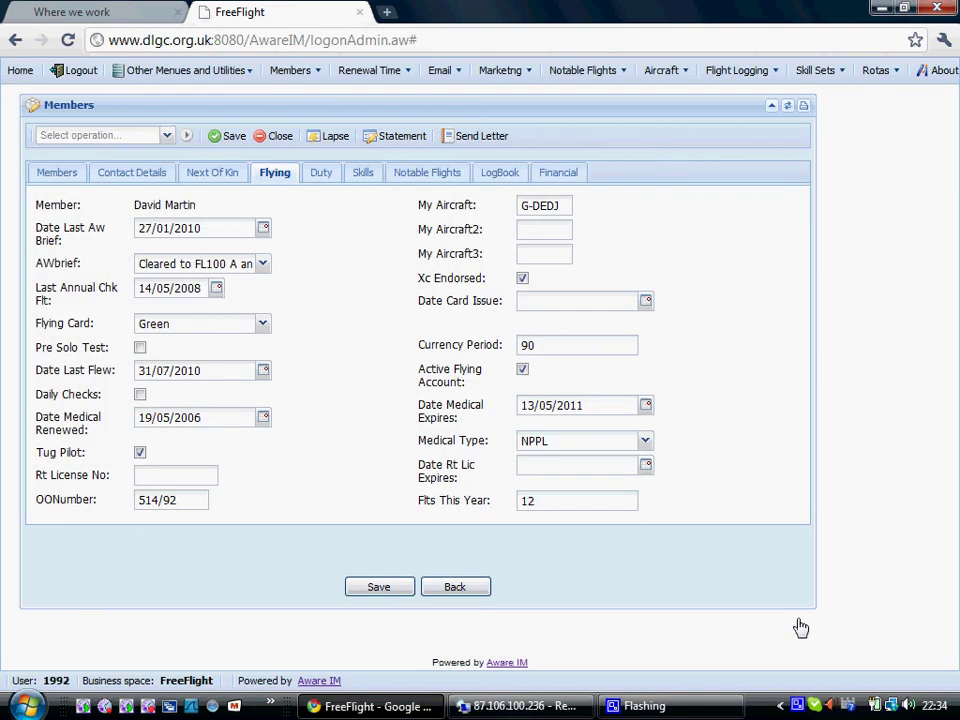